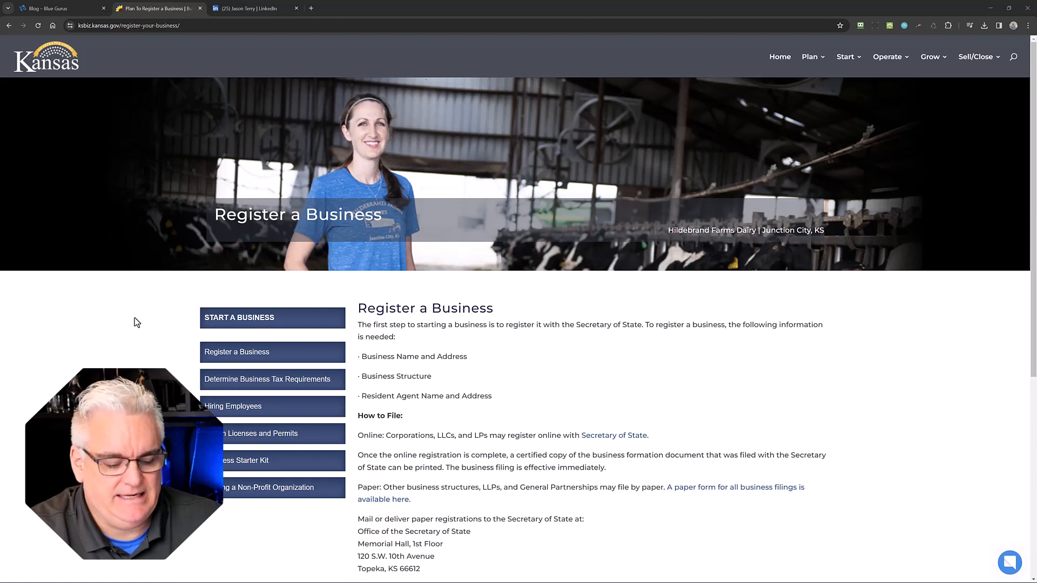
# Capture the Register a Business section of the web page with its side menu, and maximize the capture in Snagit Editor
pyautogui.press('Print')
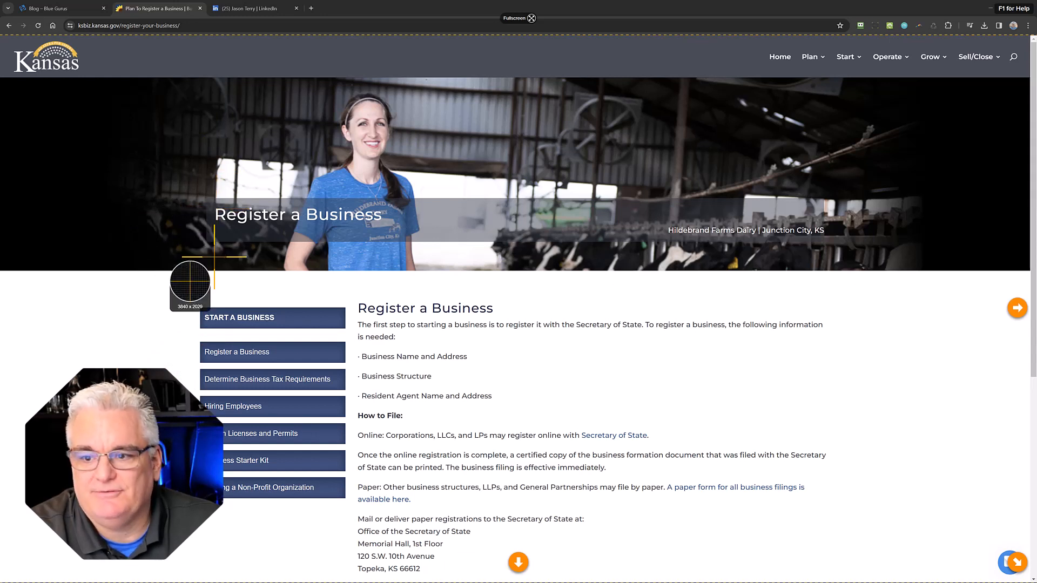
pyautogui.moveTo(195, 192); pyautogui.dragTo(838, 581)
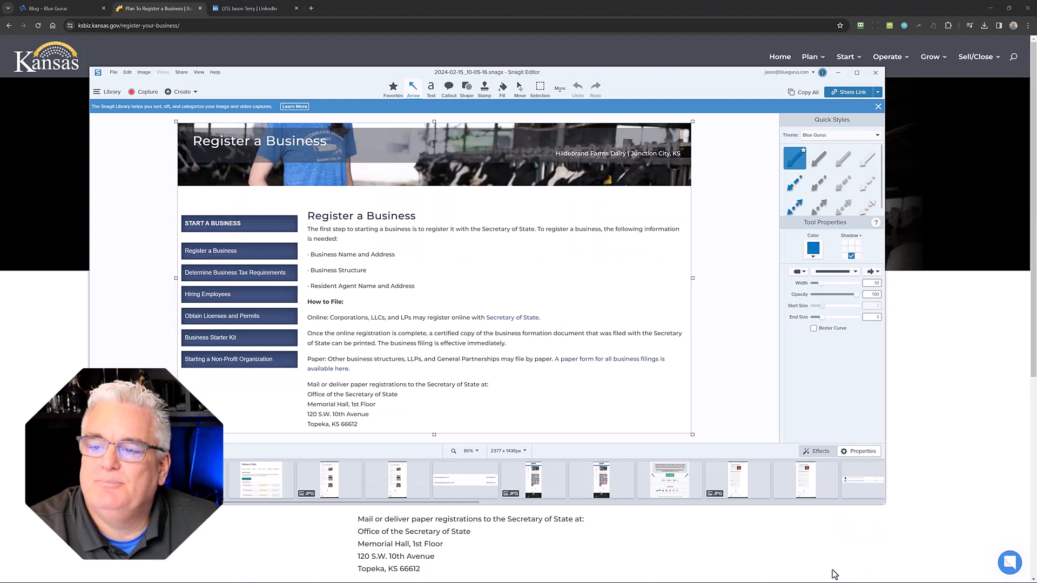
pyautogui.click(991, 12)
pyautogui.click(857, 72)
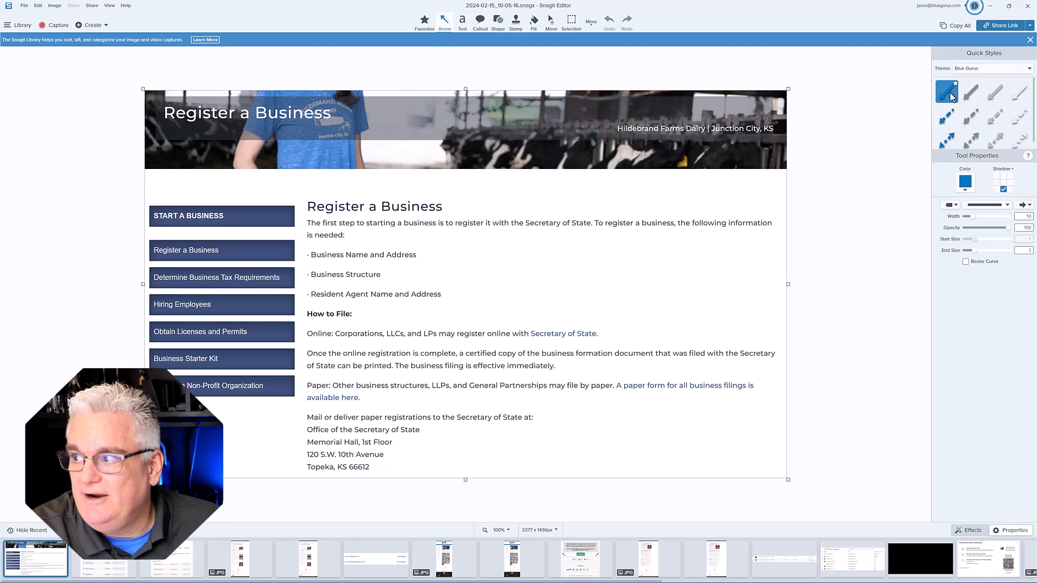
# Draw blue arrows pointing to Business Name and Address, Business Structure, and Resident Agent Name and Address
pyautogui.moveTo(954, 154); pyautogui.dragTo(955, 179)
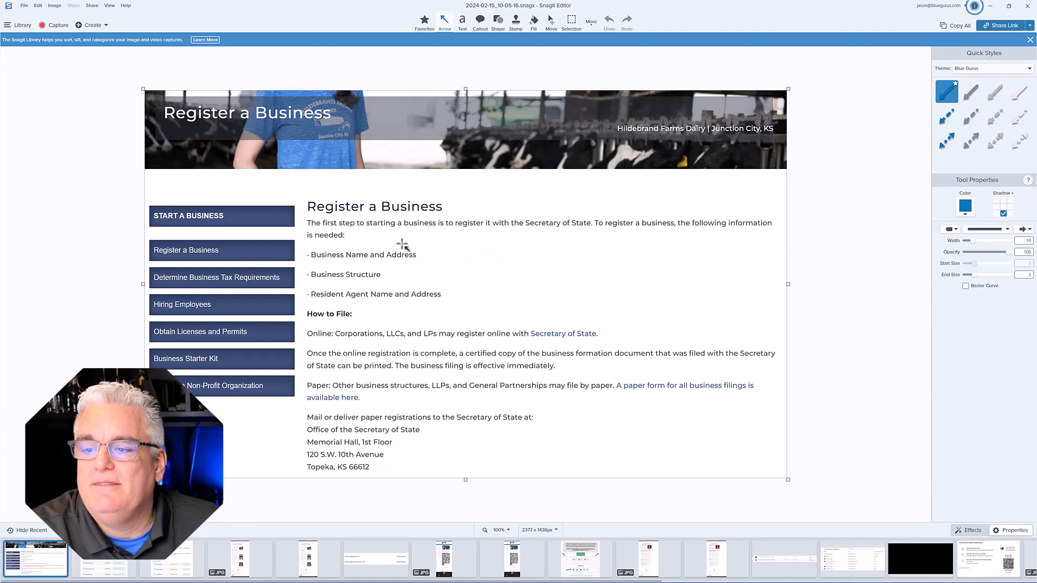
pyautogui.moveTo(547, 250)
pyautogui.mouseDown()
pyautogui.moveTo(427, 254)
pyautogui.moveTo(389, 274)
pyautogui.mouseUp()
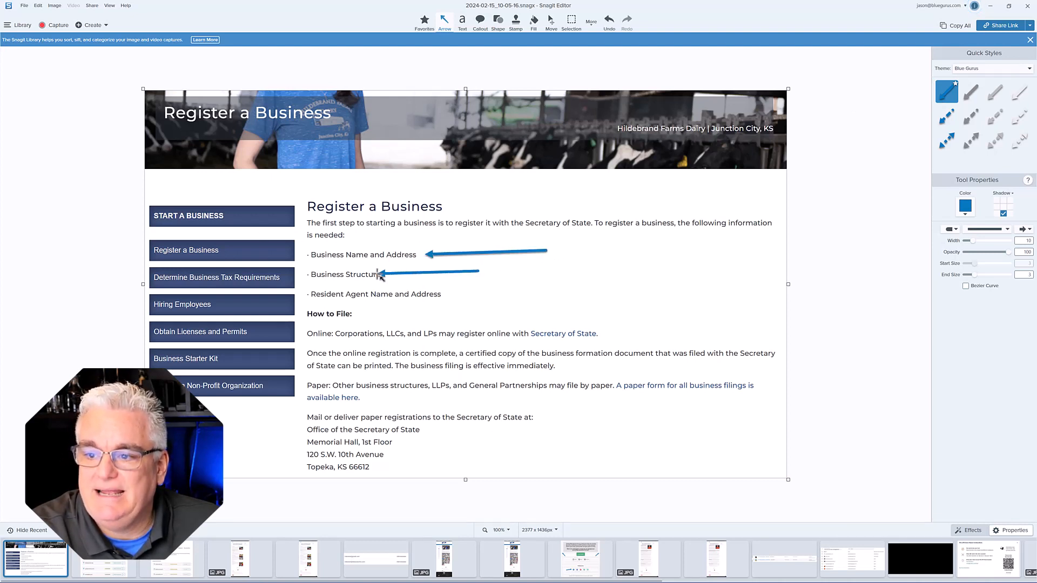
pyautogui.moveTo(548, 288); pyautogui.dragTo(448, 294)
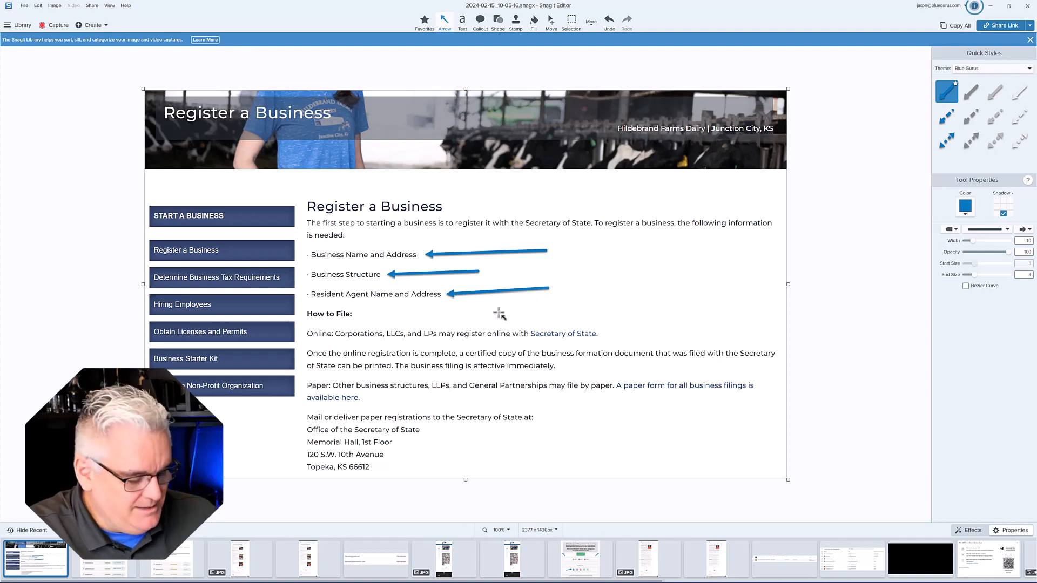
# Undo the three arrows drawn beside the required-information list
pyautogui.hotkey('ctrl', 'z')
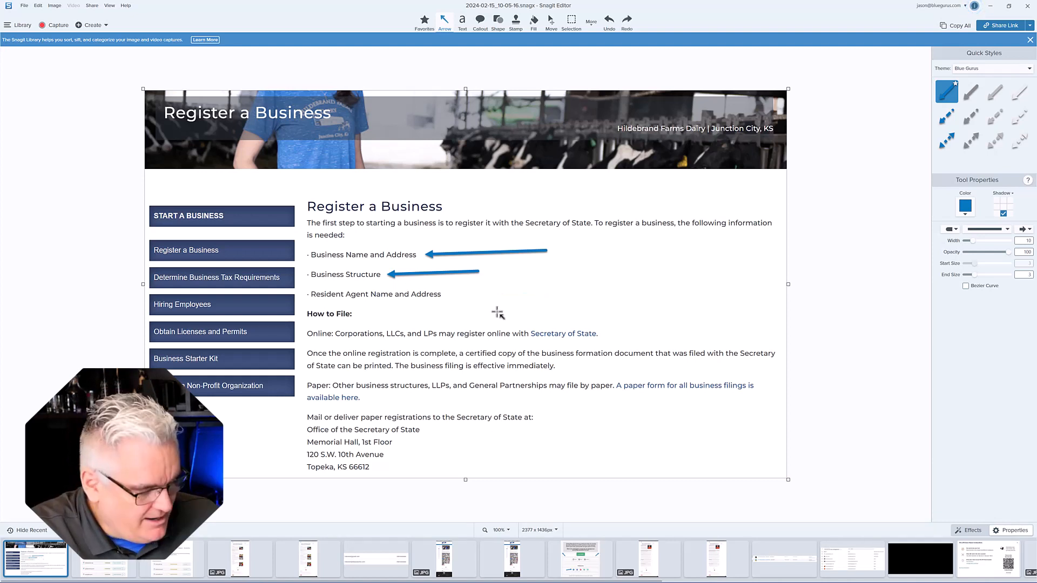
pyautogui.hotkey('ctrl', 'z')
pyautogui.hotkey('ctrl', 'z')
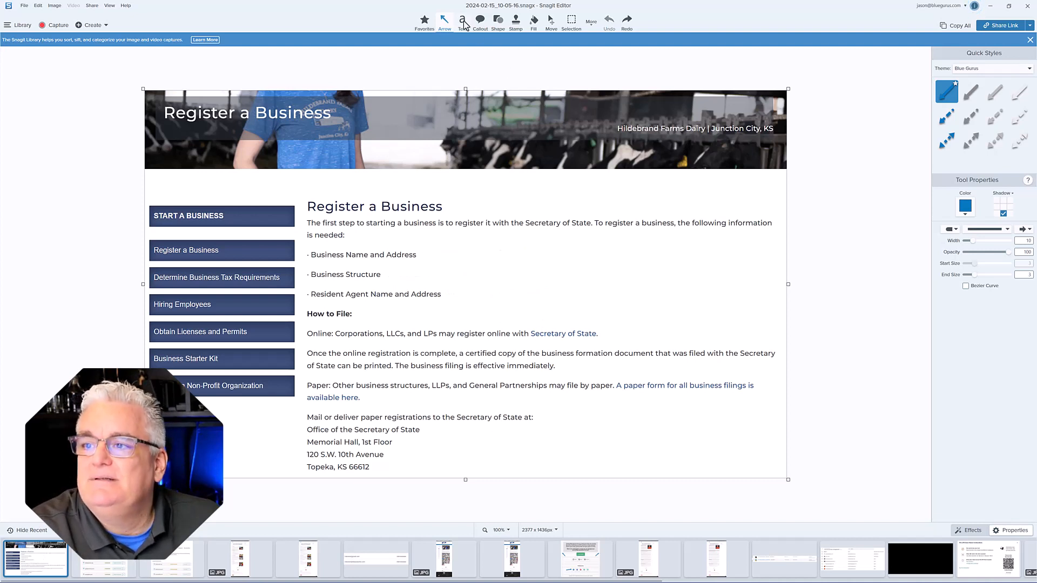
# Add a text box reading "This is really important" beside the required-information list
pyautogui.click(463, 21)
pyautogui.moveTo(447, 241); pyautogui.dragTo(663, 317)
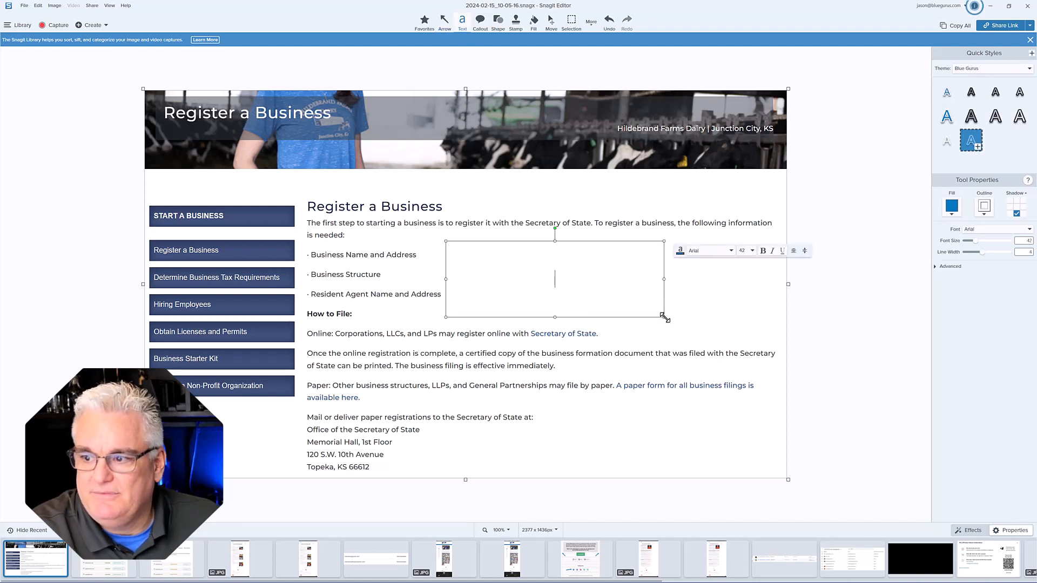
pyautogui.write('This is really im p')
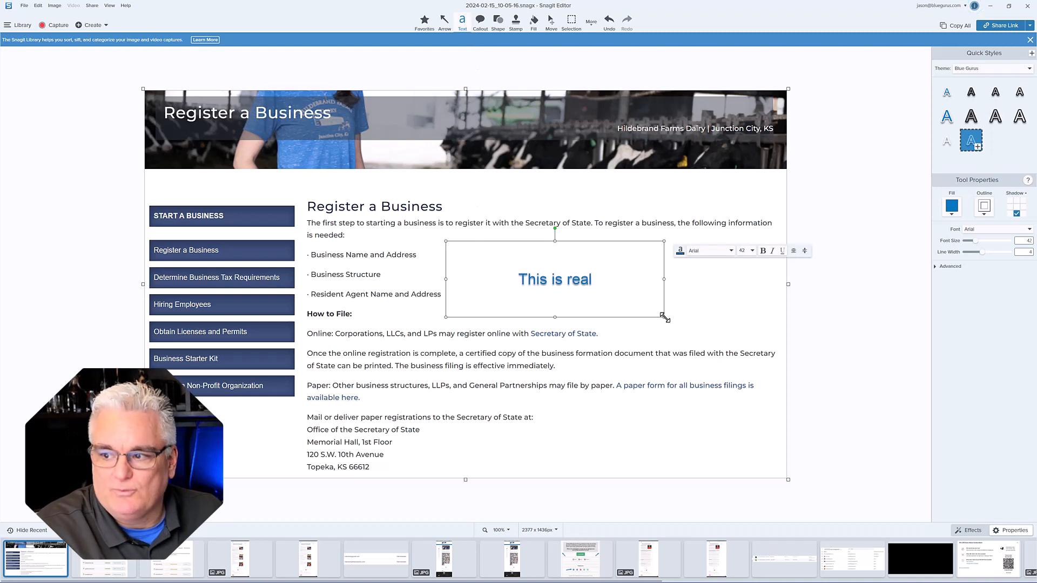
pyautogui.press('BackSpace')
pyautogui.press('BackSpace')
pyautogui.write('portant')
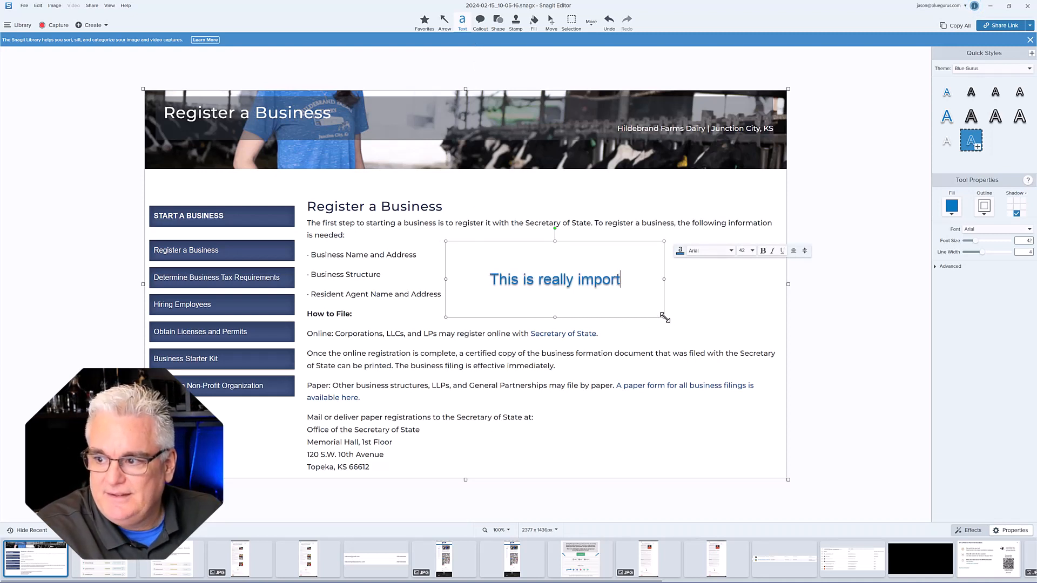
pyautogui.click(721, 334)
# Move the "This is really important" text a little farther from the list and give it a black outline
pyautogui.moveTo(545, 280); pyautogui.dragTo(593, 276)
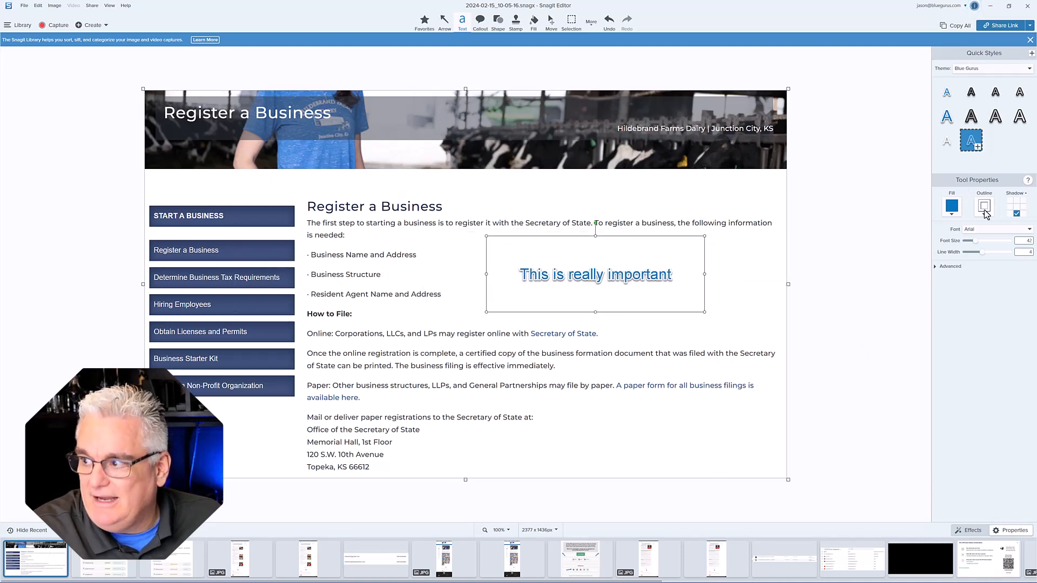
pyautogui.click(984, 210)
pyautogui.click(958, 239)
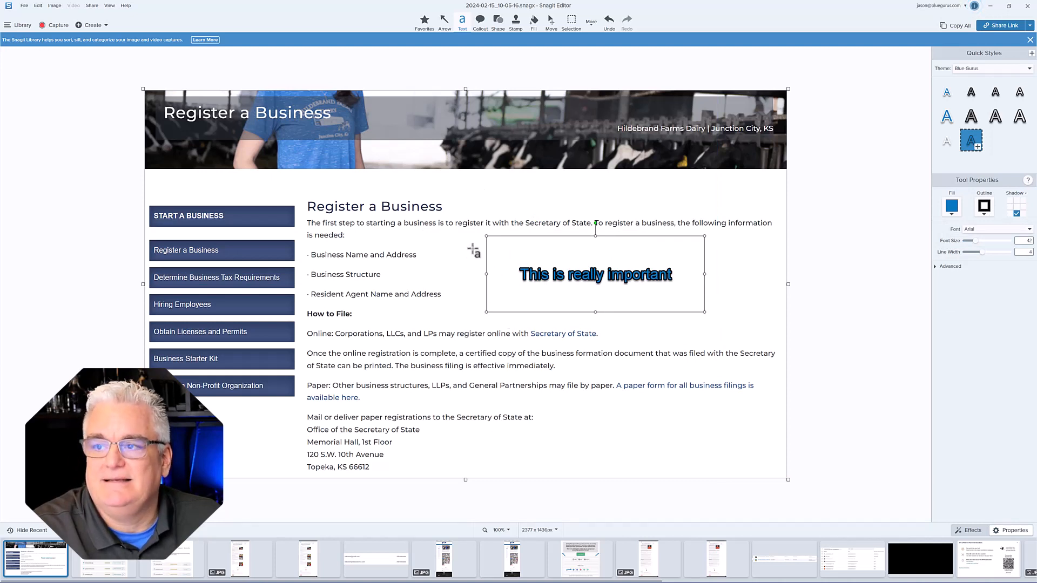
# Undo the outline and move of the "This is really important" text, and undo the text itself
pyautogui.hotkey('ctrl', 'z')
pyautogui.hotkey('ctrl', 'z')
pyautogui.click(717, 330)
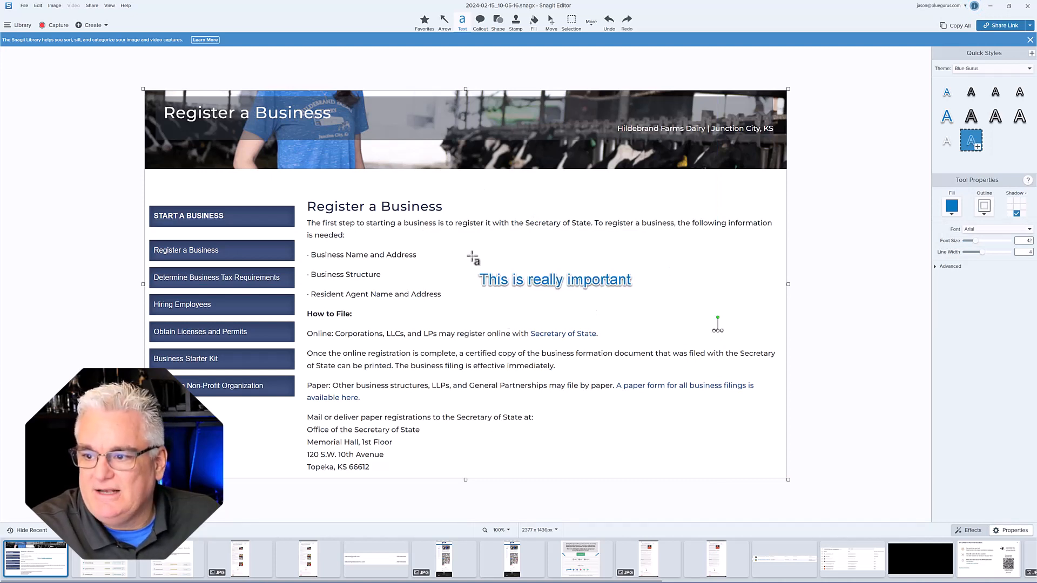
pyautogui.hotkey('ctrl', 'z')
pyautogui.hotkey('ctrl', 'z')
pyautogui.hotkey('ctrl', 'z')
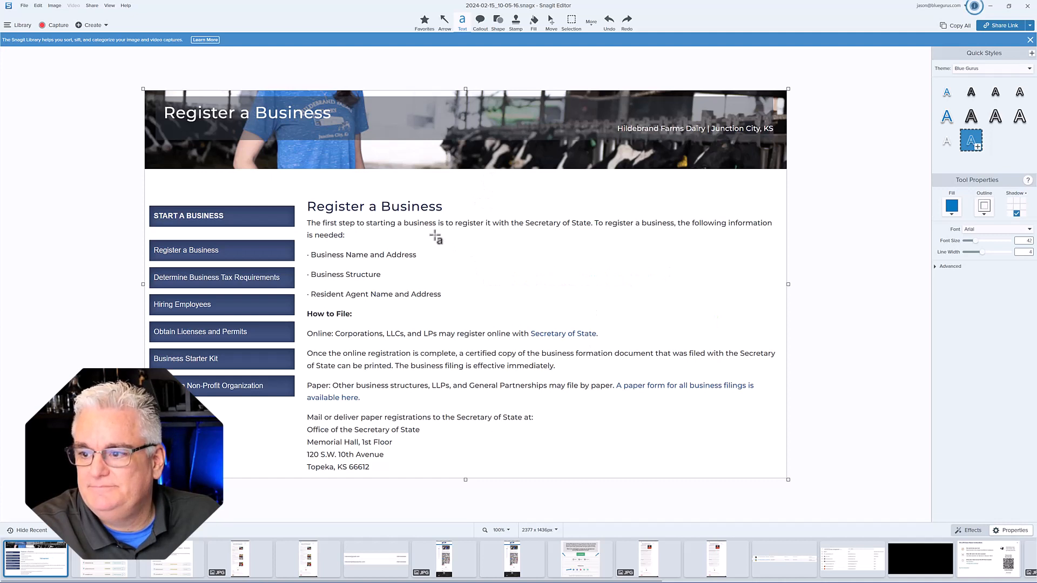
# Add a blue callout box whose arrow points to Business Name and Address, and clear its placeholder text
pyautogui.click(480, 21)
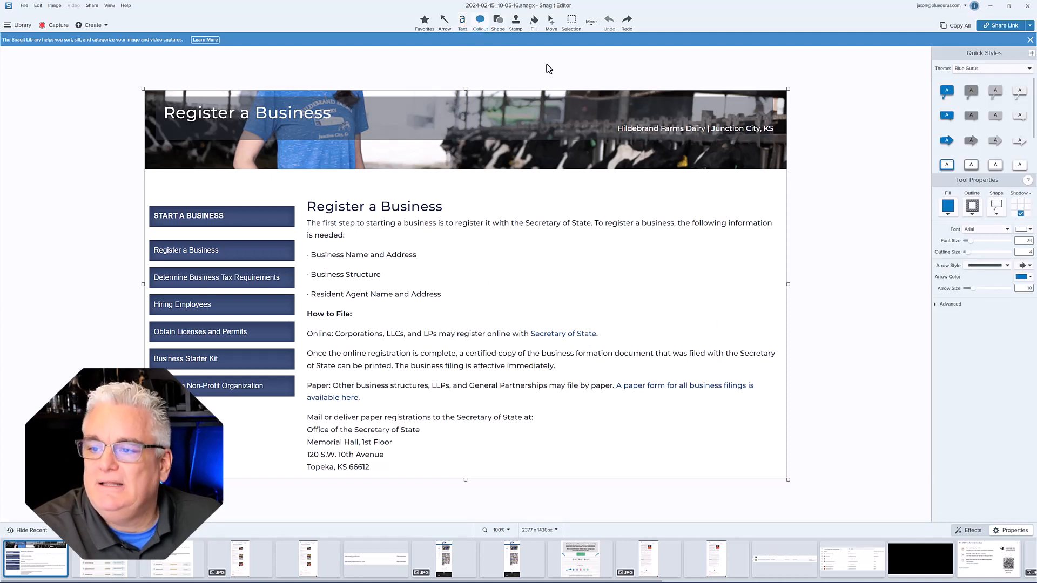
pyautogui.click(948, 93)
pyautogui.moveTo(442, 252); pyautogui.dragTo(671, 311)
pyautogui.write('TEXT HERE')
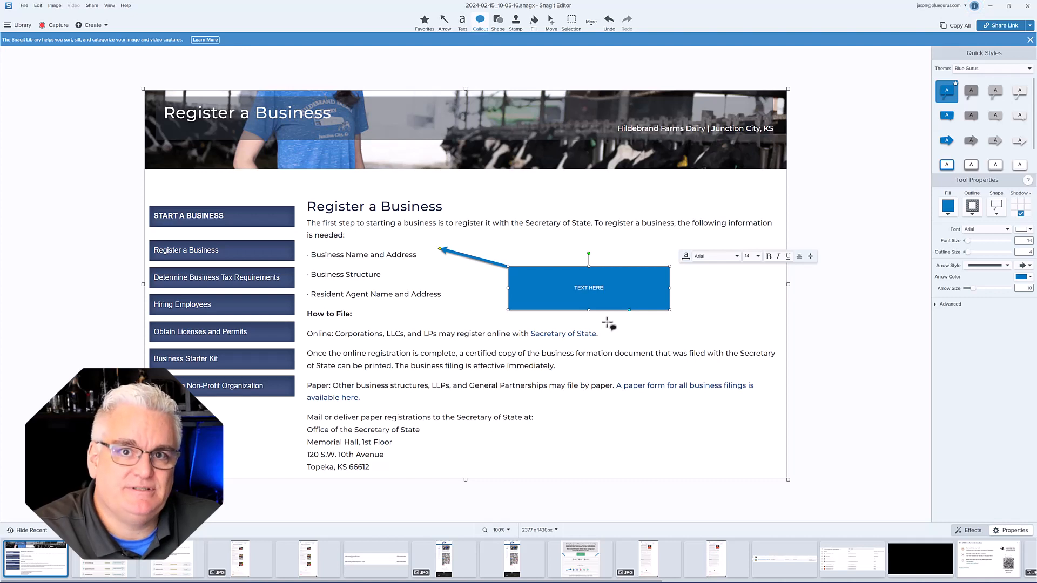
pyautogui.press('shift')
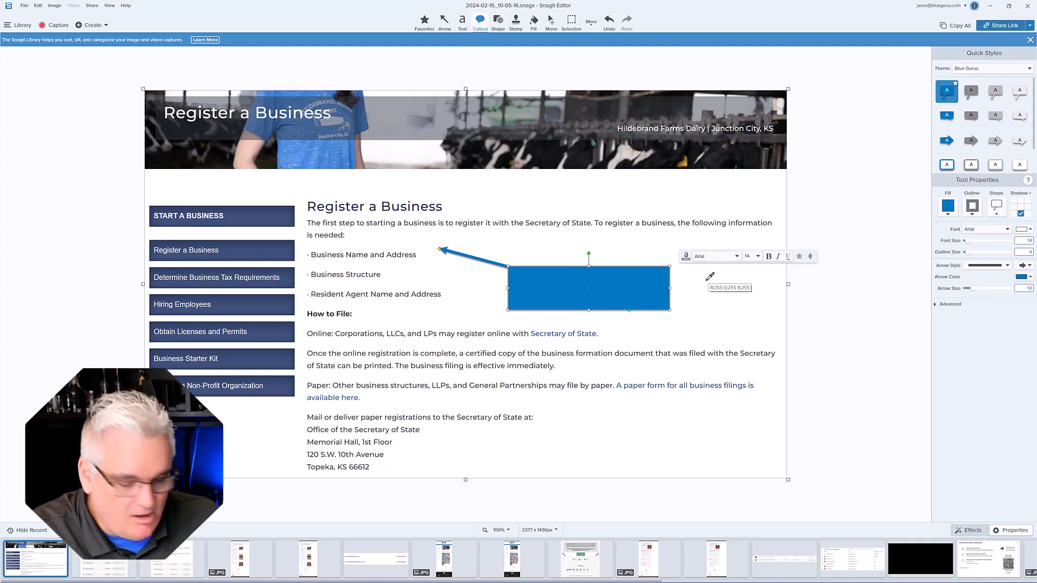
pyautogui.click(615, 228)
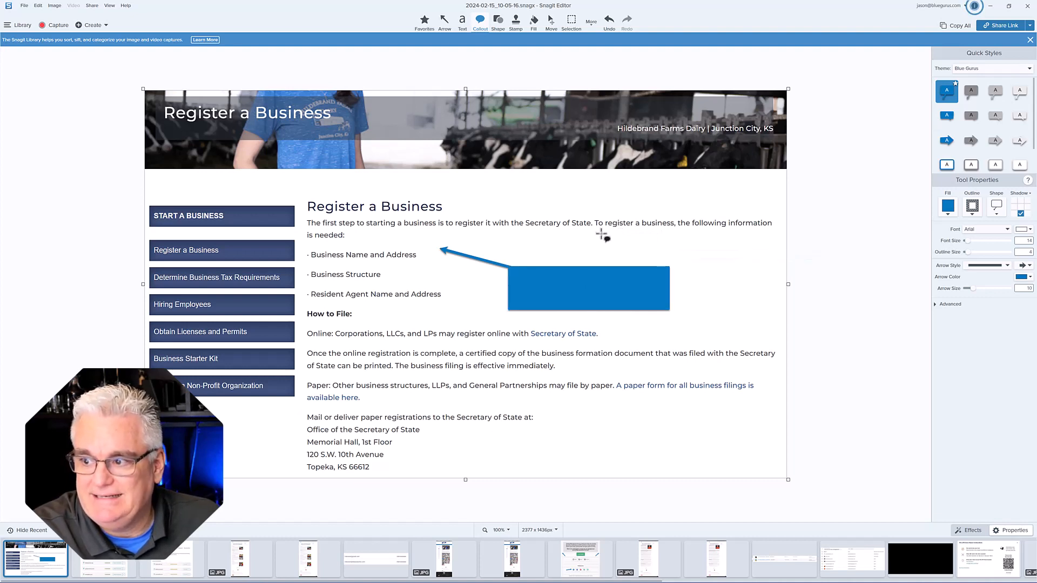
pyautogui.hotkey('ctrl', 'z')
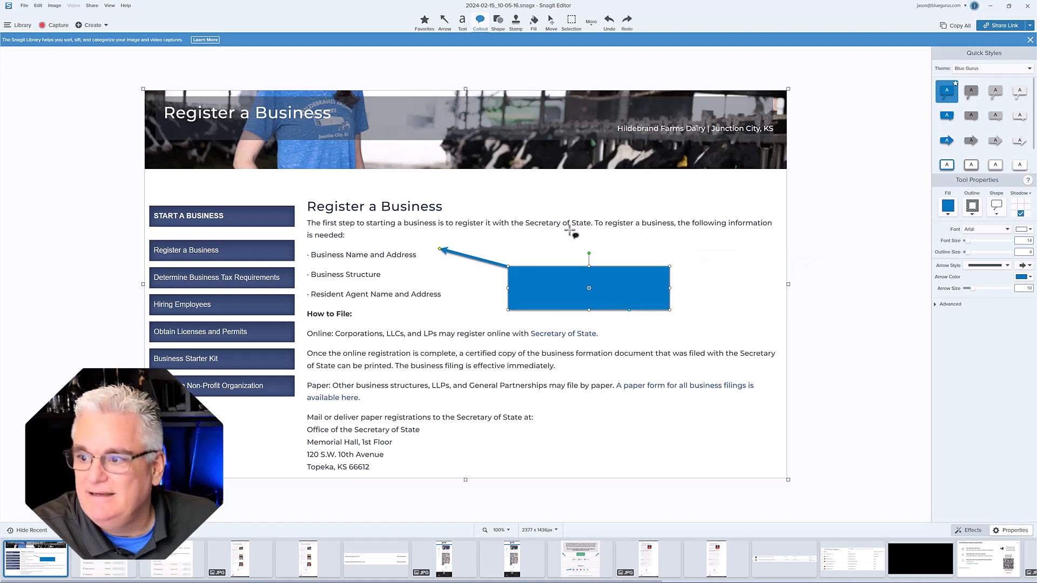
# Pixelate the paragraphs and mailing address under How to File with the Blur tool, and undo it
pyautogui.click(445, 24)
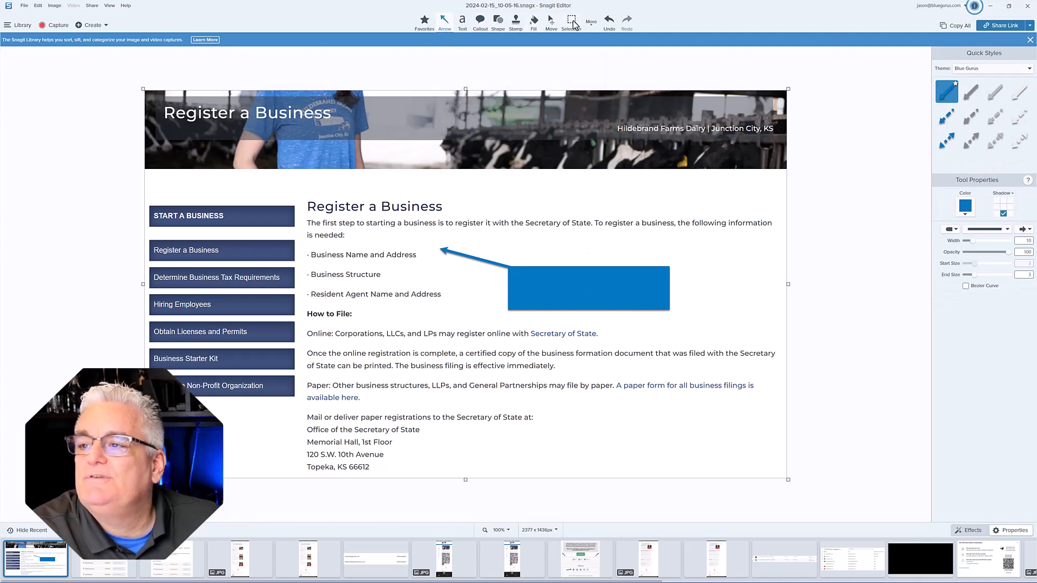
pyautogui.click(591, 25)
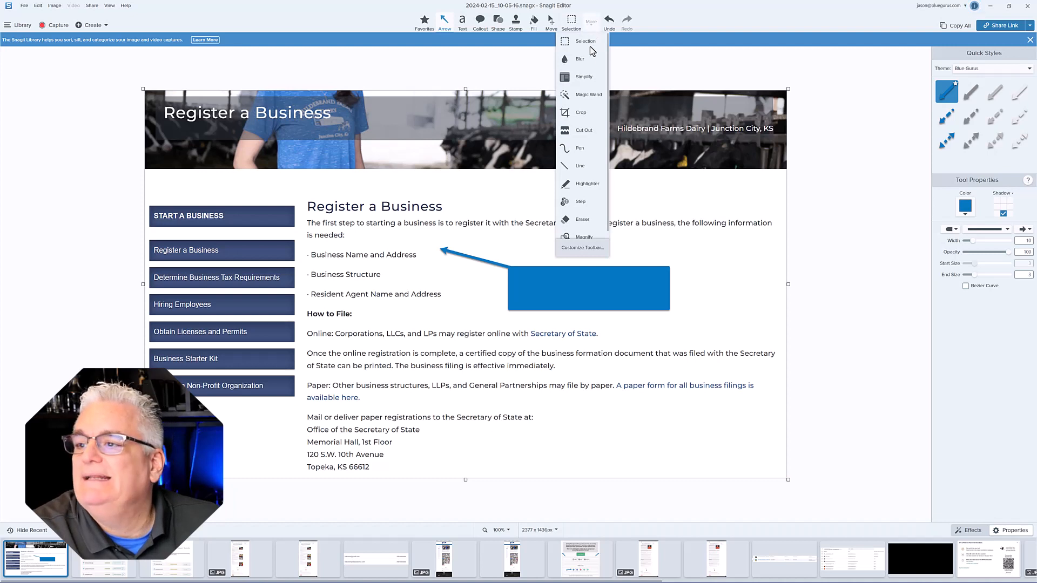
pyautogui.click(580, 60)
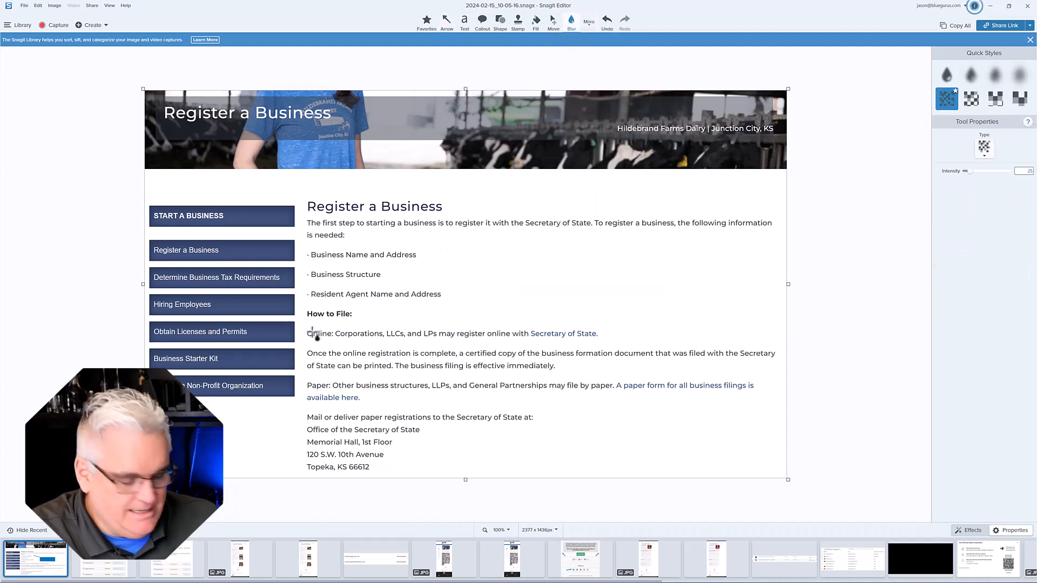
pyautogui.moveTo(305, 325); pyautogui.dragTo(777, 474)
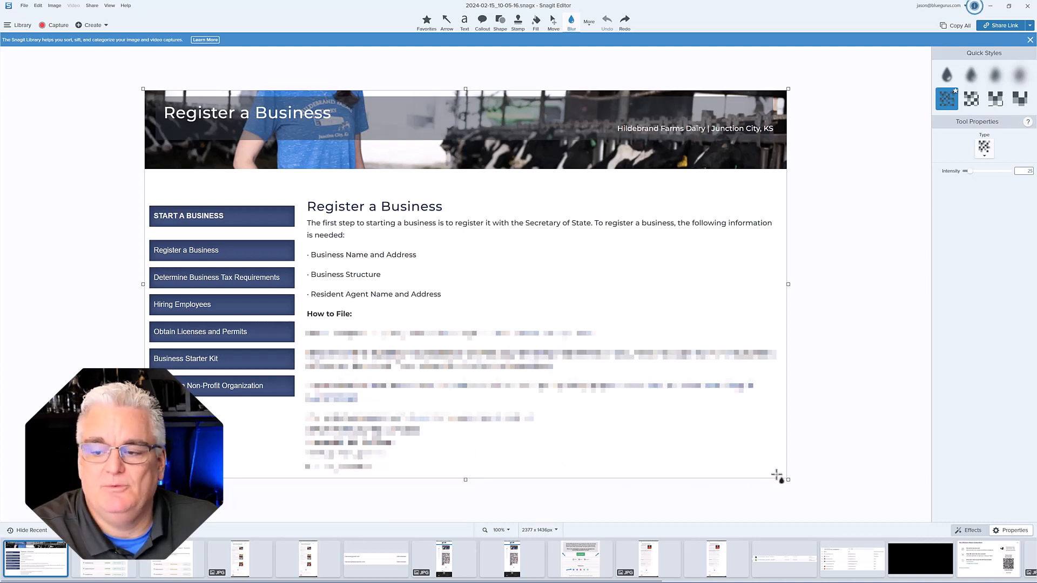
pyautogui.moveTo(777, 476); pyautogui.dragTo(776, 473)
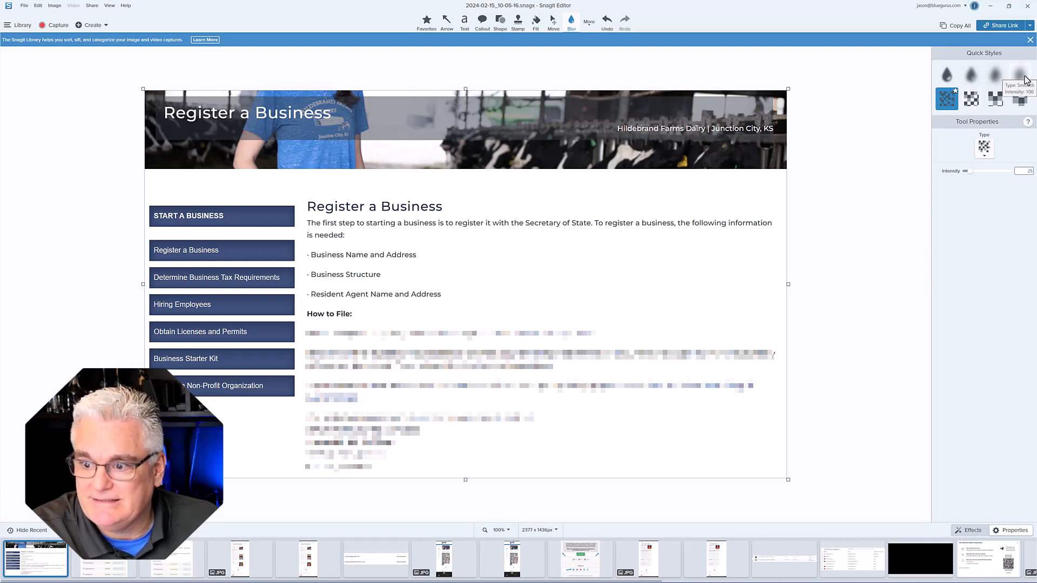
pyautogui.hotkey('ctrl', 'z')
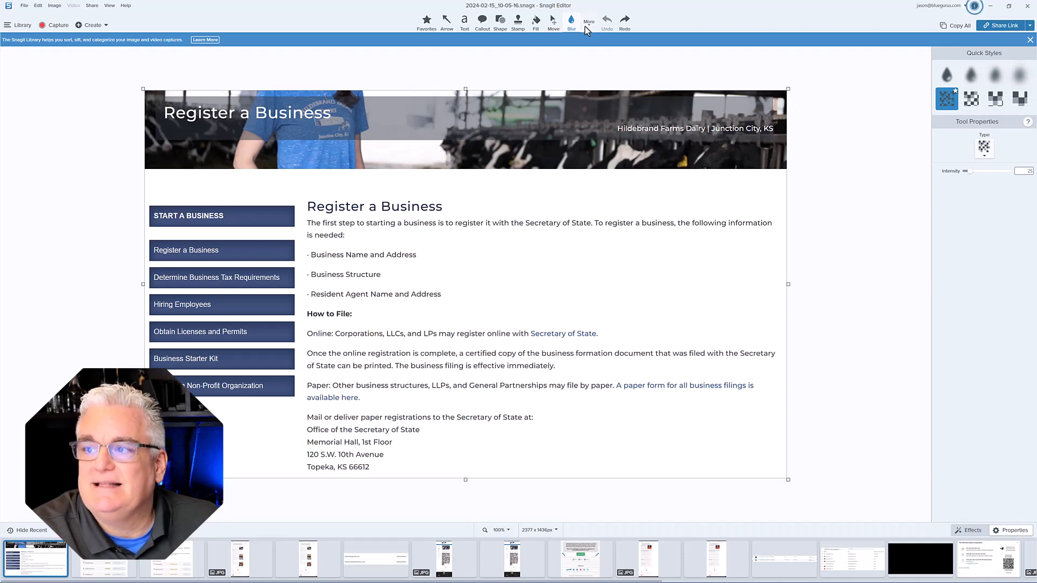
# Cut out the horizontal band from below the introductory sentence to the How to File heading with a jagged edge, and undo it
pyautogui.click(590, 29)
pyautogui.click(605, 138)
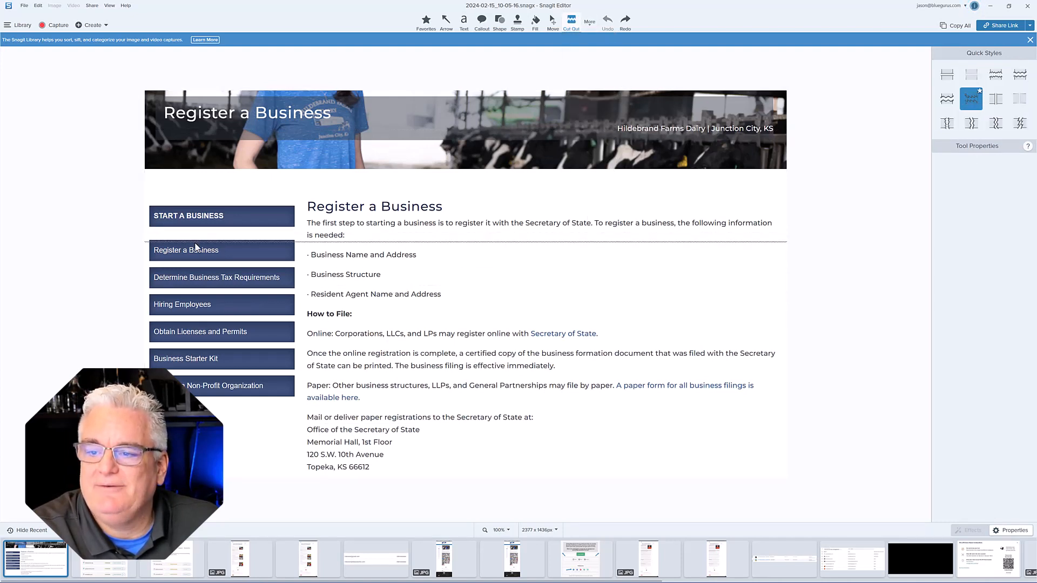
pyautogui.moveTo(196, 238); pyautogui.dragTo(202, 320)
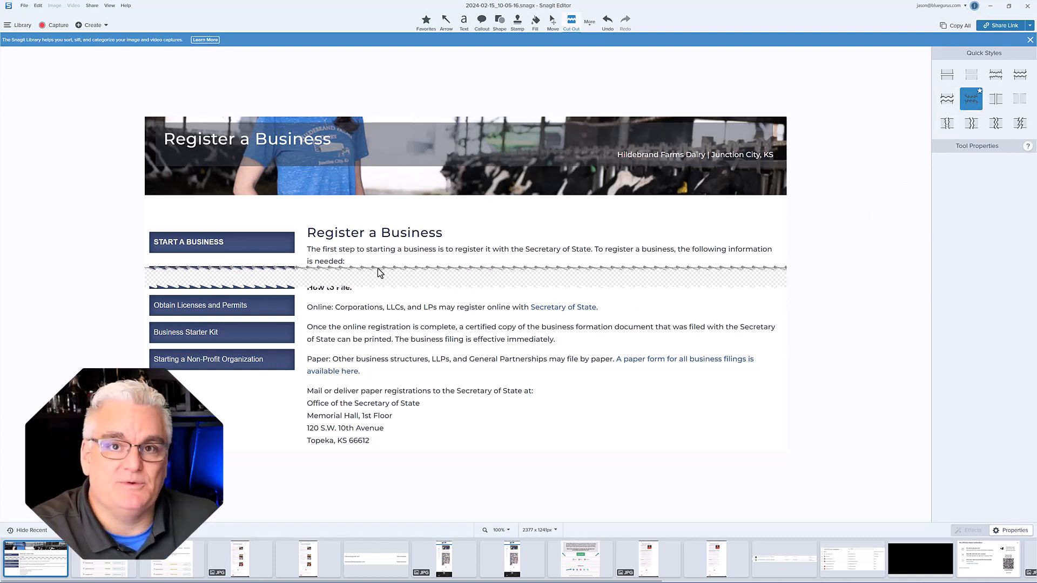
pyautogui.hotkey('ctrl', 'z')
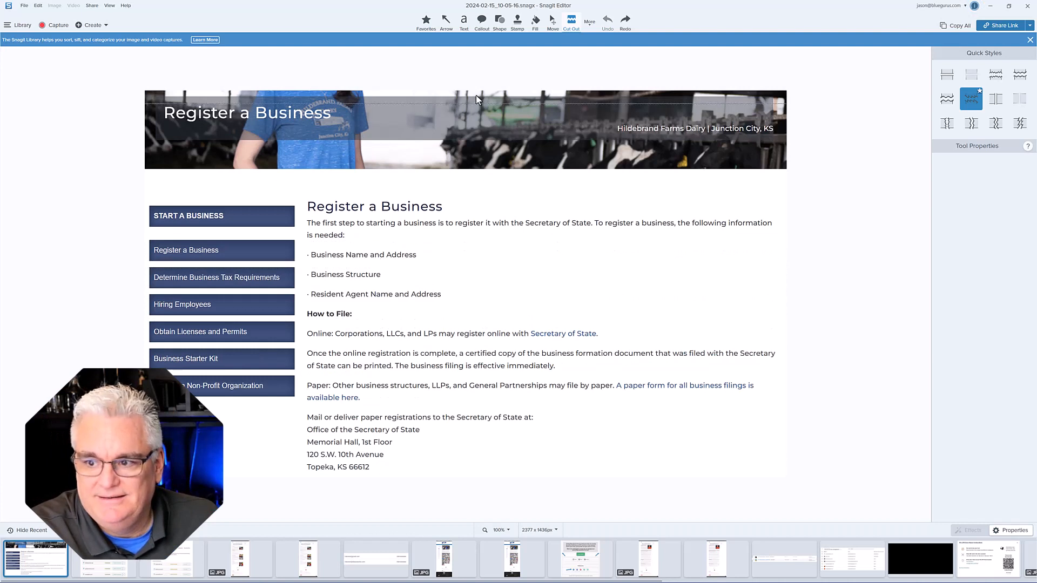
# Number the required-information list with blue Step markers, placing marker 1 beside Business Name and Address
pyautogui.click(590, 31)
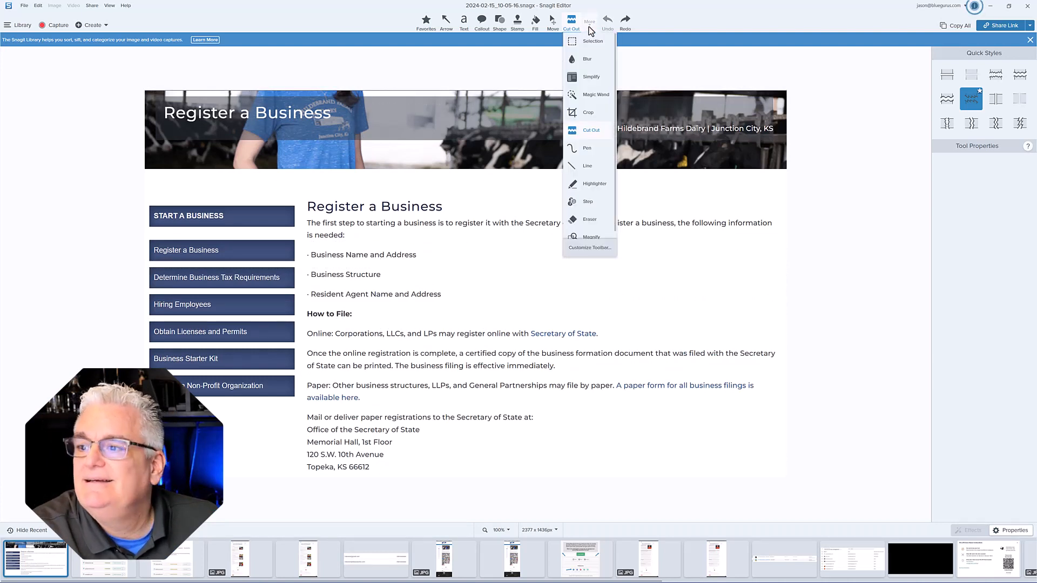
pyautogui.click(586, 203)
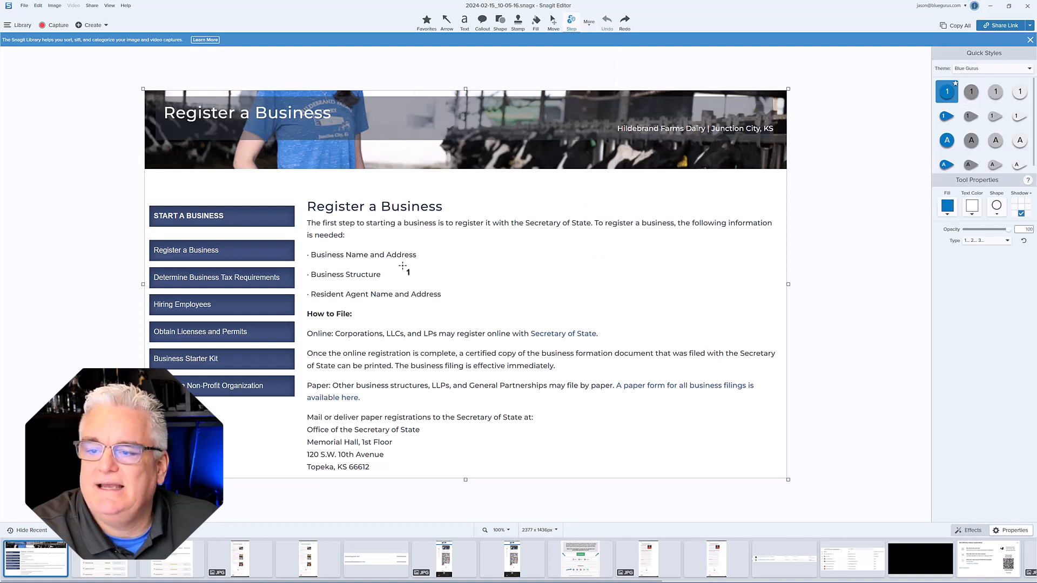
pyautogui.click(303, 253)
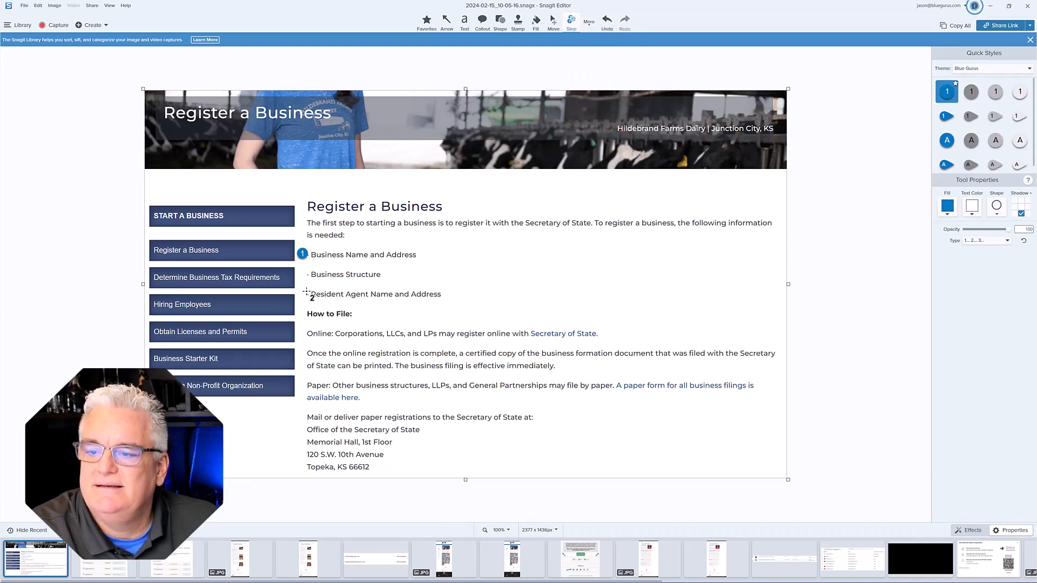